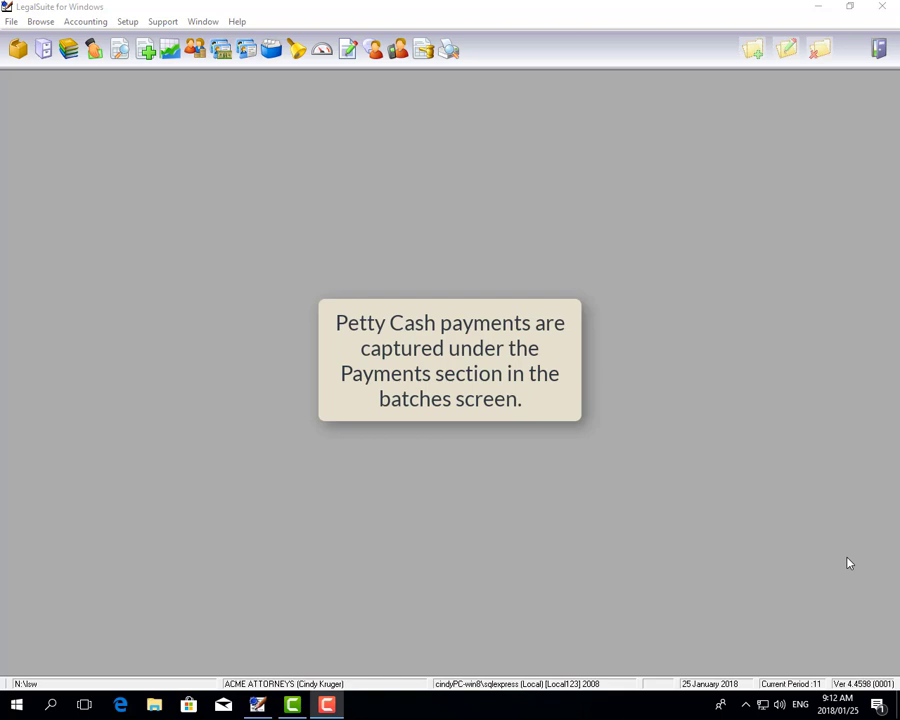
# - From the Payments batches list, begin a new Petty Cash payment
pyautogui.click(17, 50)
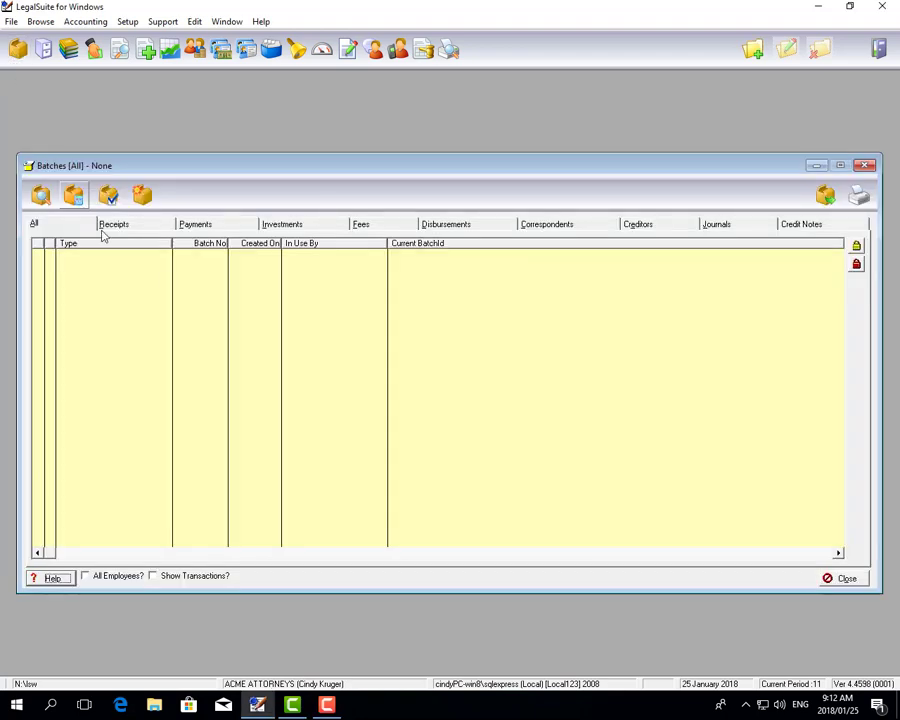
pyautogui.click(212, 228)
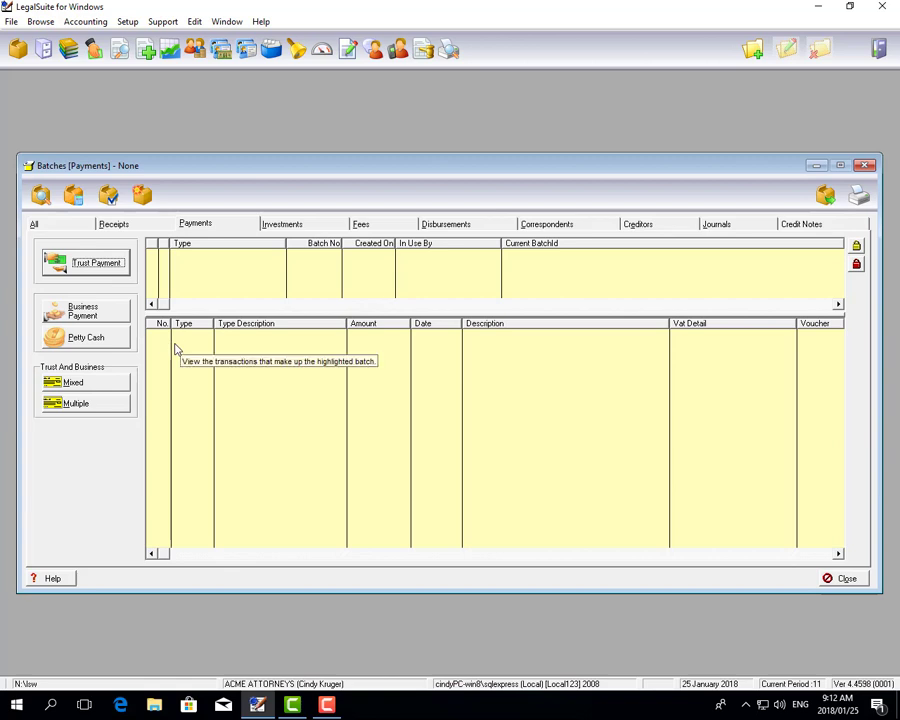
pyautogui.click(121, 341)
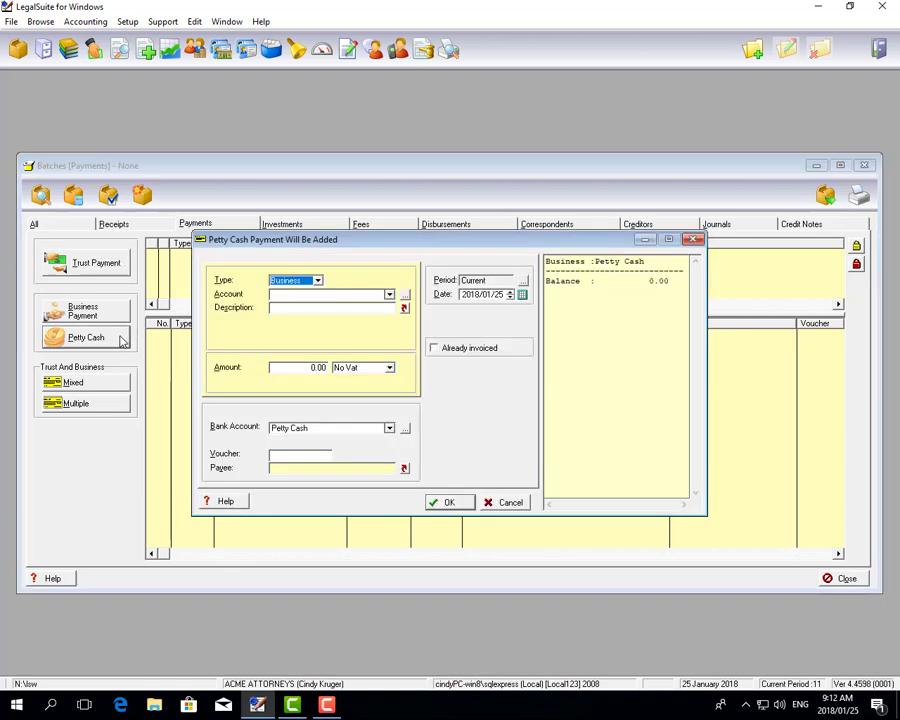
# - Leave the payment type on Business and bring up the business account choices
pyautogui.click(317, 281)
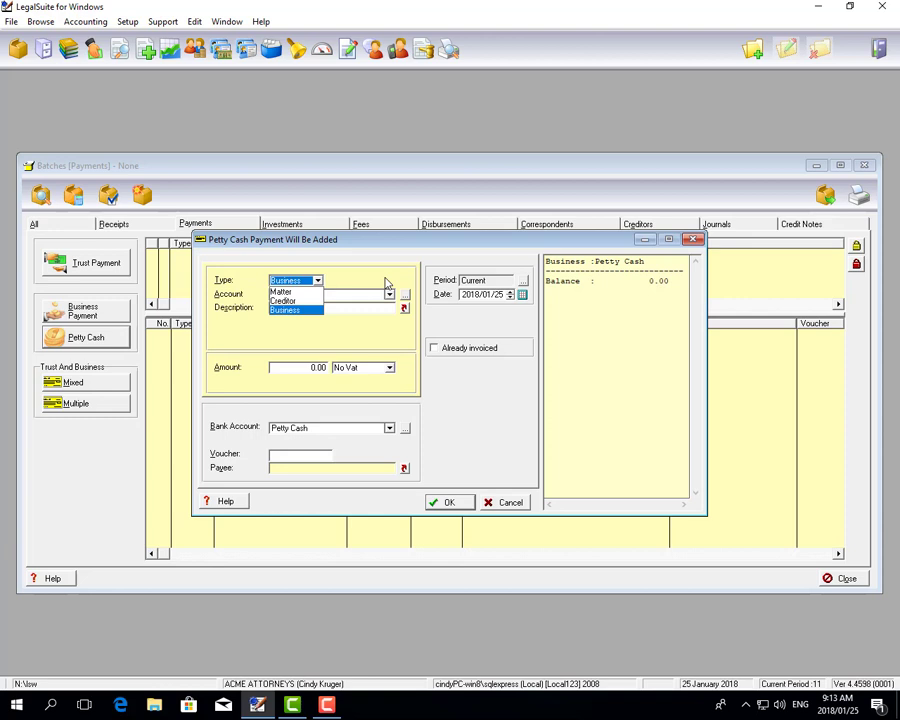
pyautogui.click(301, 310)
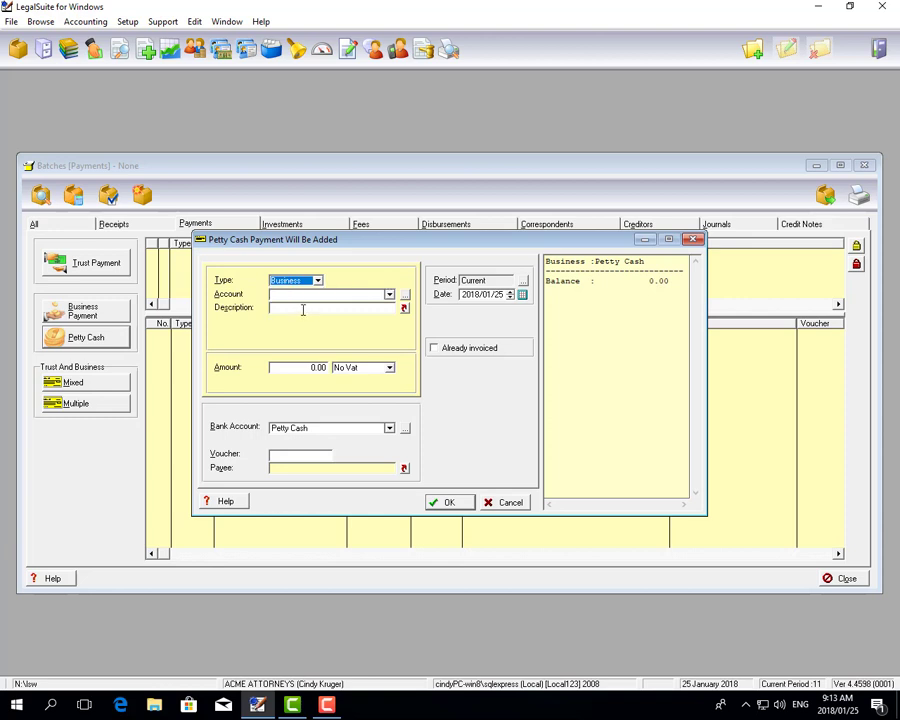
pyautogui.click(389, 294)
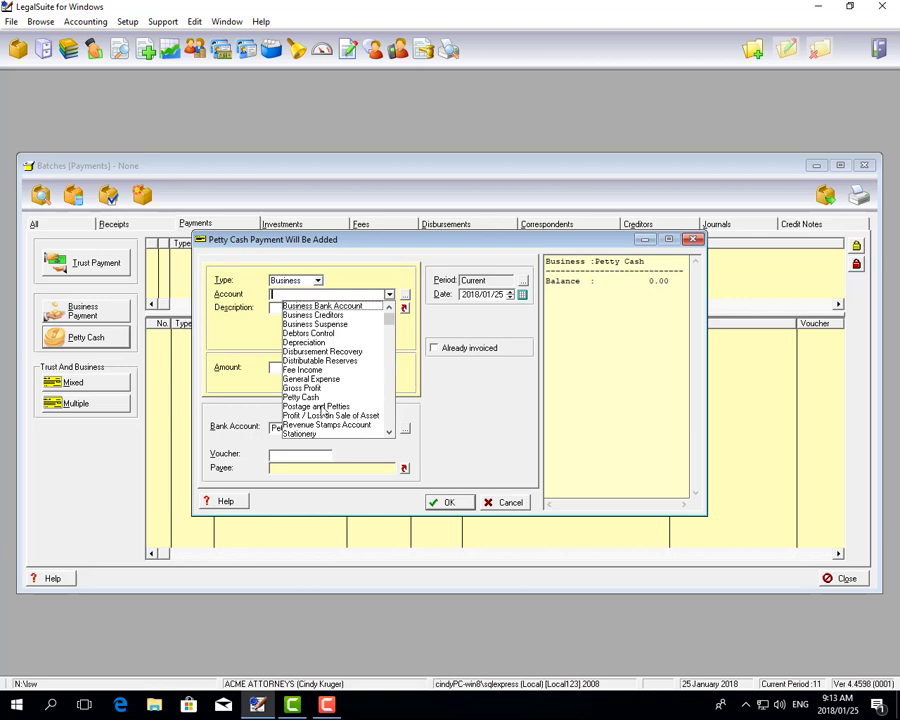
# - Charge Postage and Petties, described 'Payment for Postage', 15.00 with No Vat
pyautogui.click(322, 406)
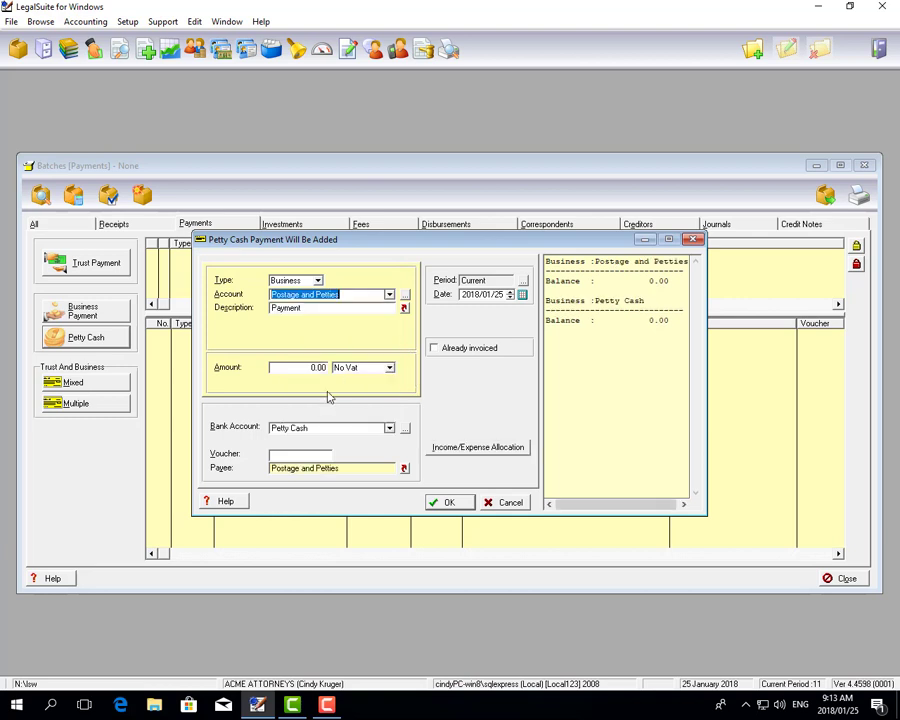
pyautogui.click(322, 307)
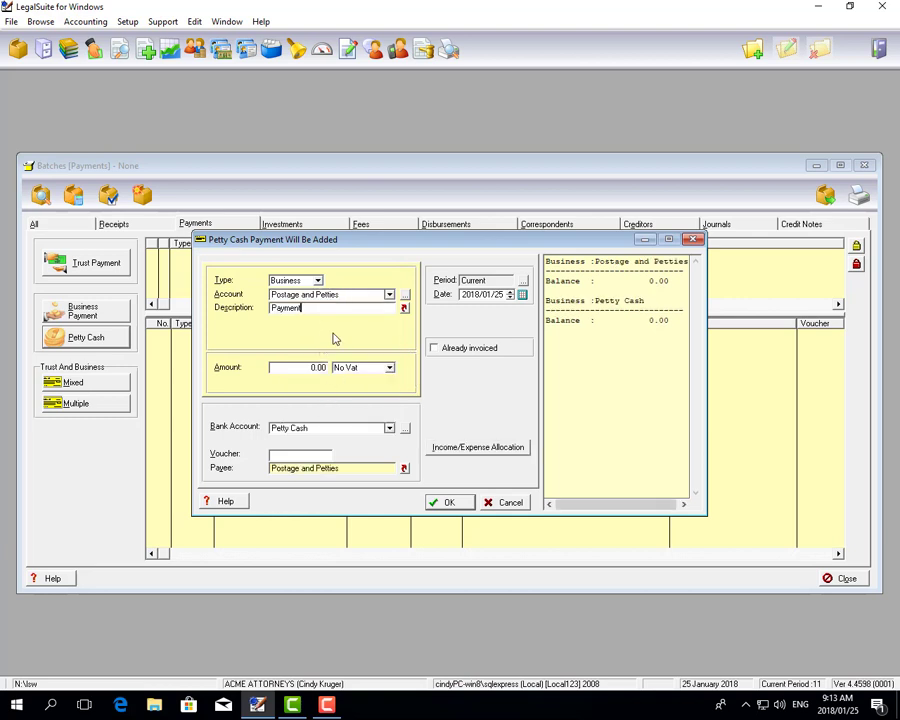
pyautogui.write('for Postage')
pyautogui.click(315, 368)
pyautogui.write('15')
pyautogui.press('Tab')
pyautogui.click(389, 367)
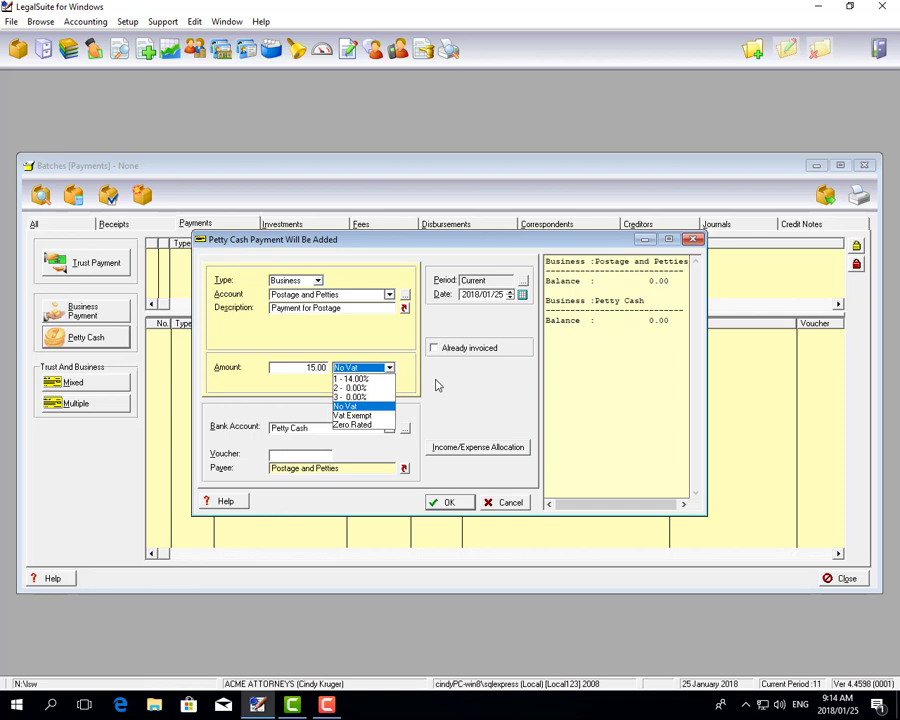
pyautogui.click(362, 406)
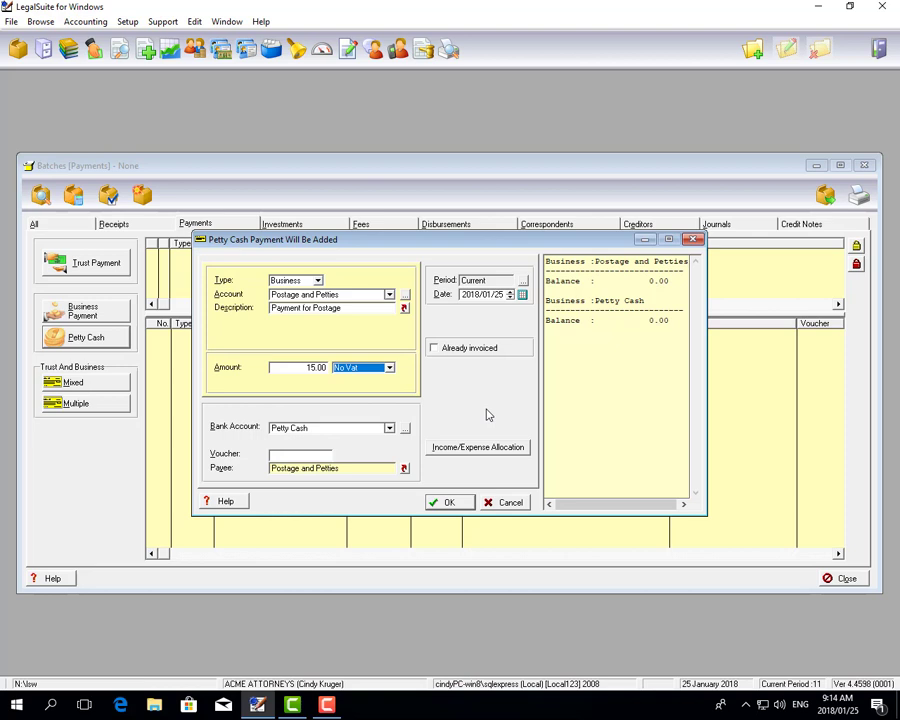
# - Enter voucher 25/01/2018 and add the 15.00 postage payment to the batch
pyautogui.click(318, 456)
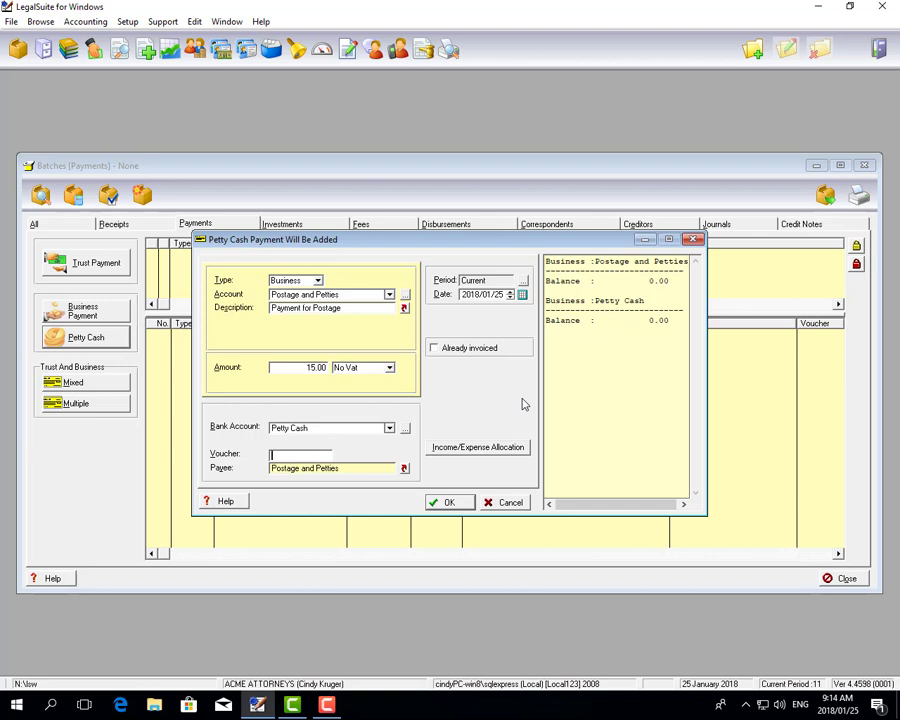
pyautogui.write('25/01/2018')
pyautogui.click(237, 294)
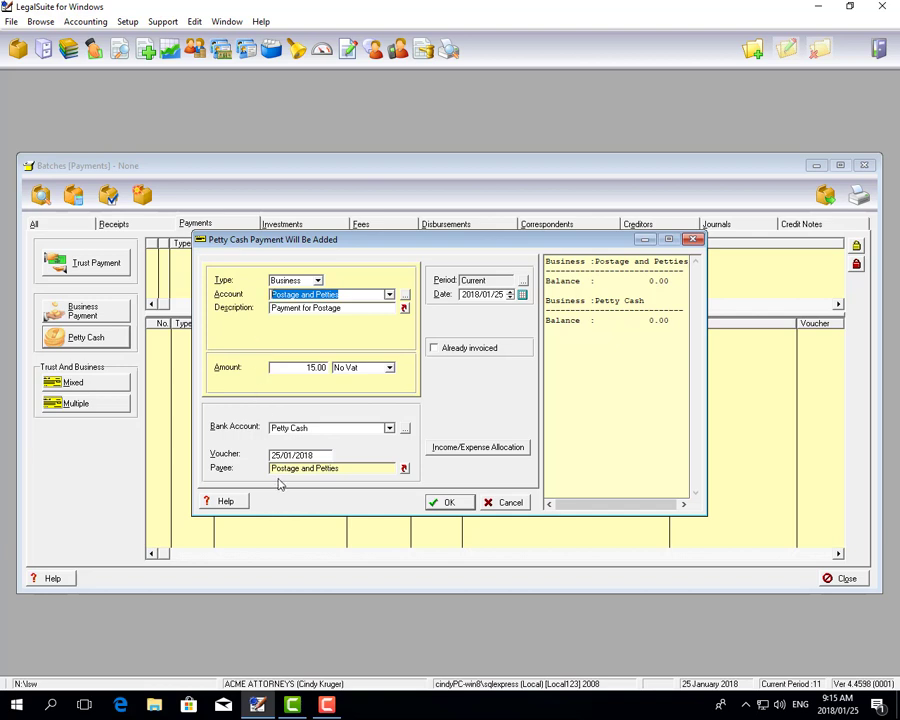
pyautogui.click(345, 469)
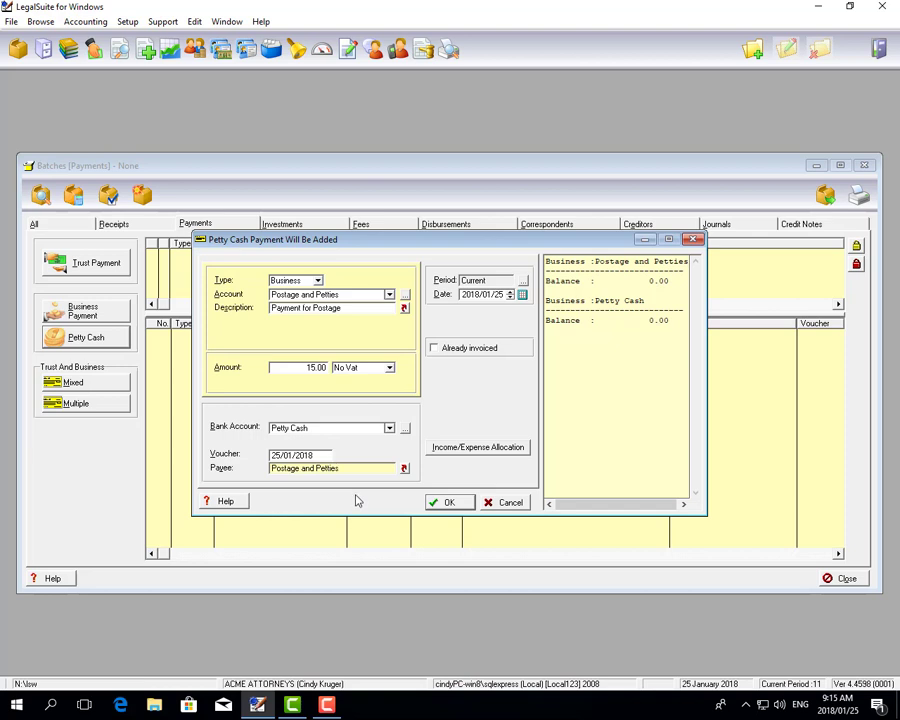
pyautogui.click(447, 505)
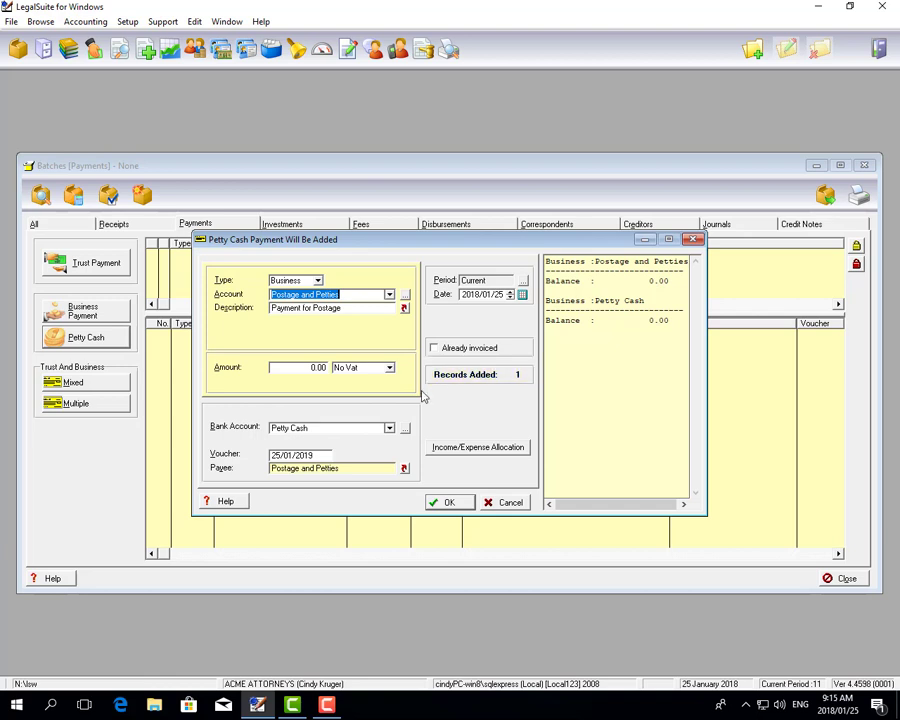
# - Close the payment form and post payment batch 12
pyautogui.click(504, 502)
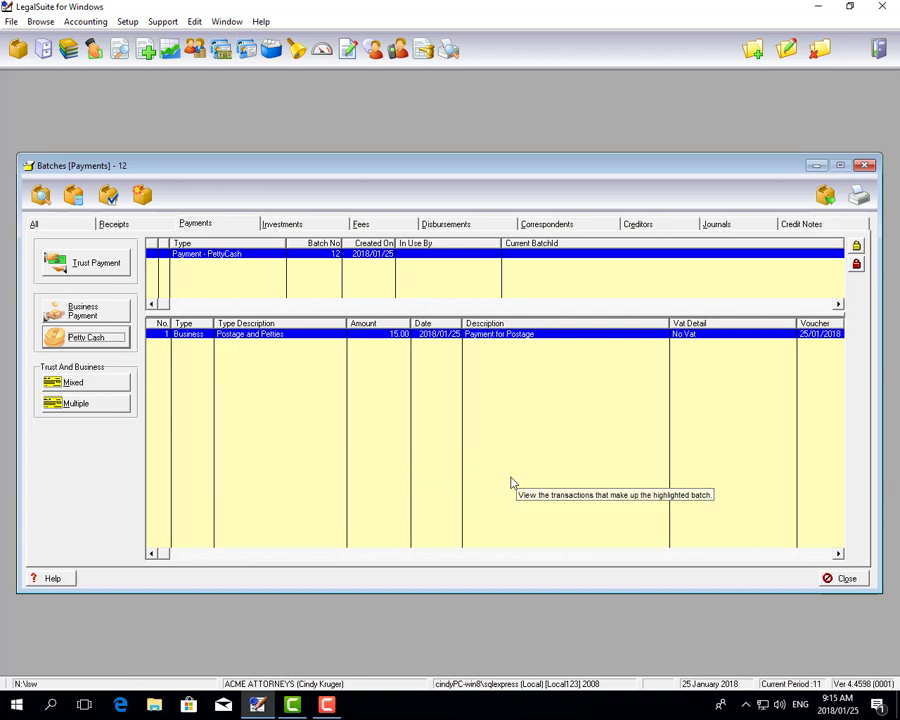
pyautogui.click(825, 199)
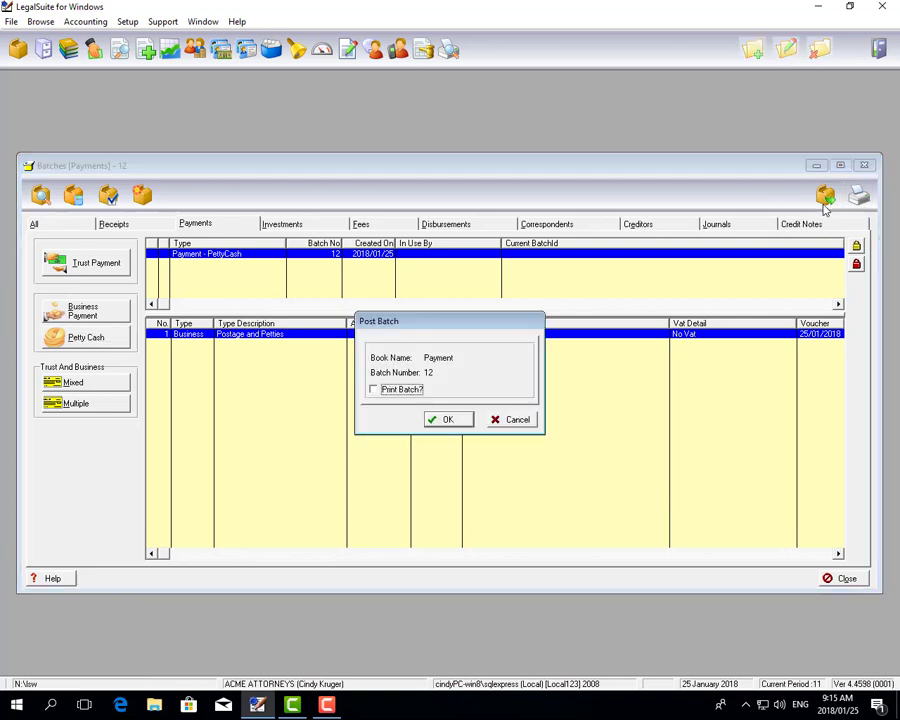
pyautogui.click(447, 420)
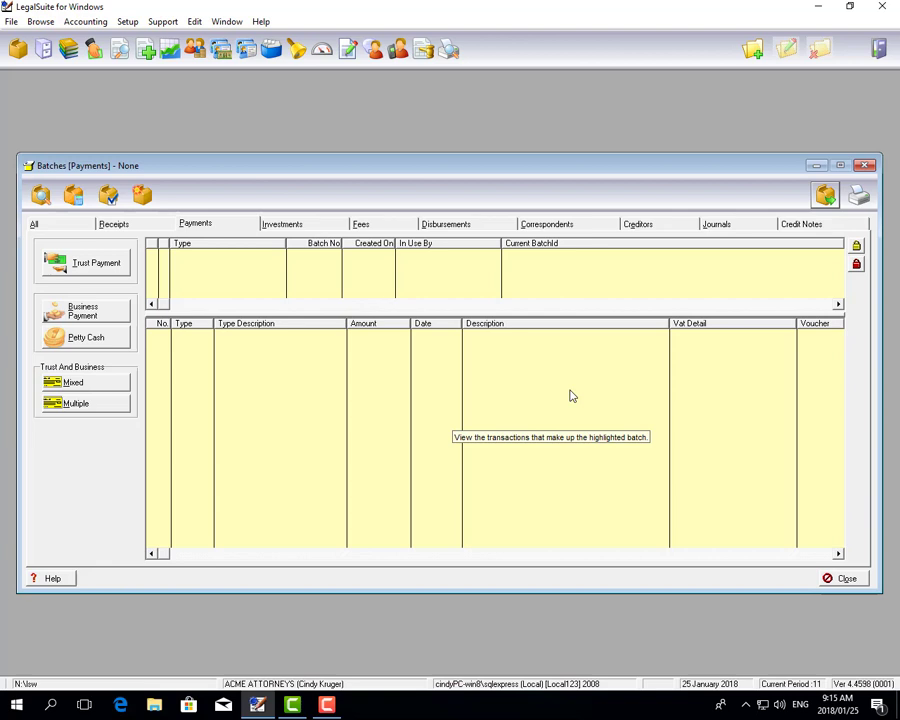
# - Start a business payment to the Petty Cash account, described 'for Petty Cash'
pyautogui.click(116, 314)
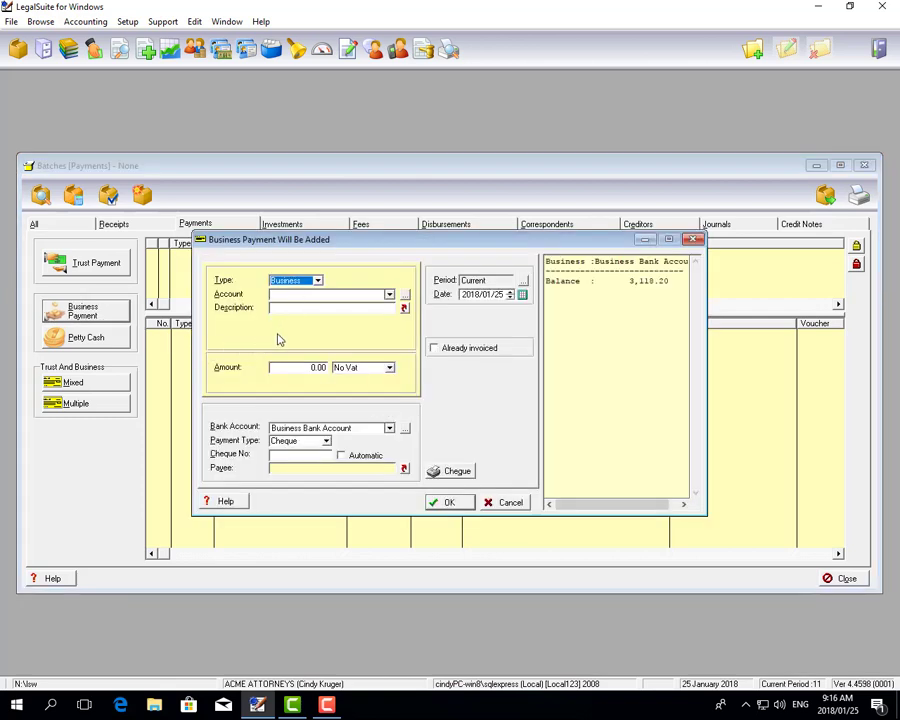
pyautogui.click(390, 299)
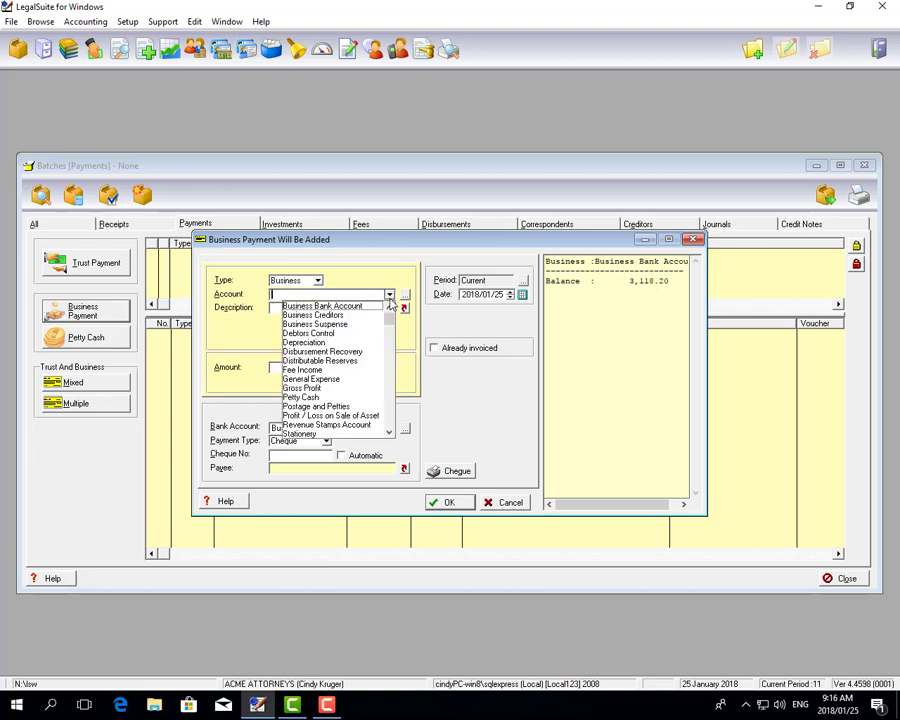
pyautogui.click(305, 399)
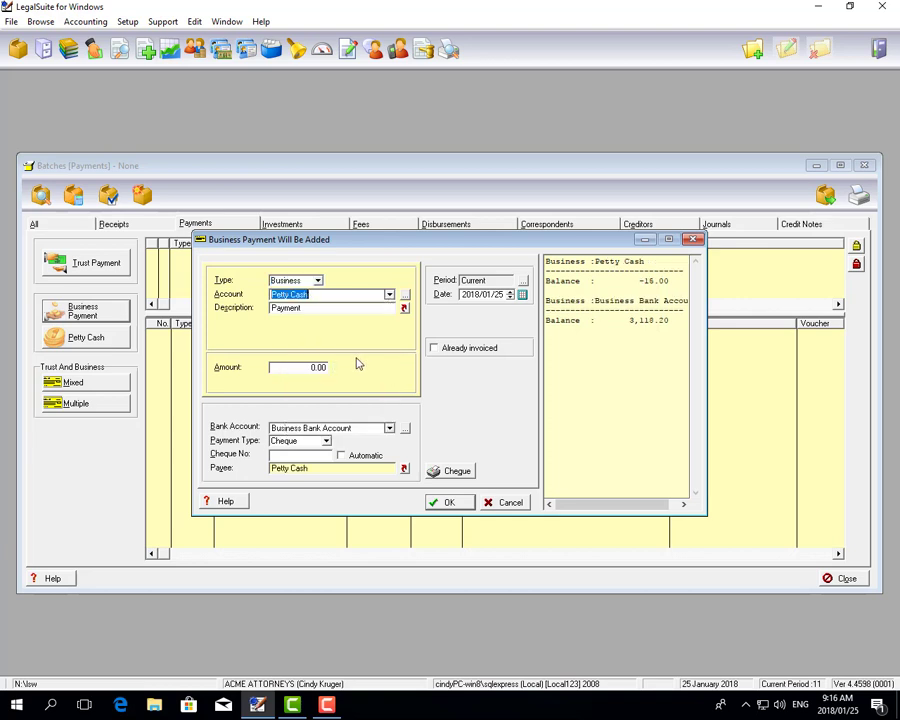
pyautogui.click(313, 309)
pyautogui.write('for Pet')
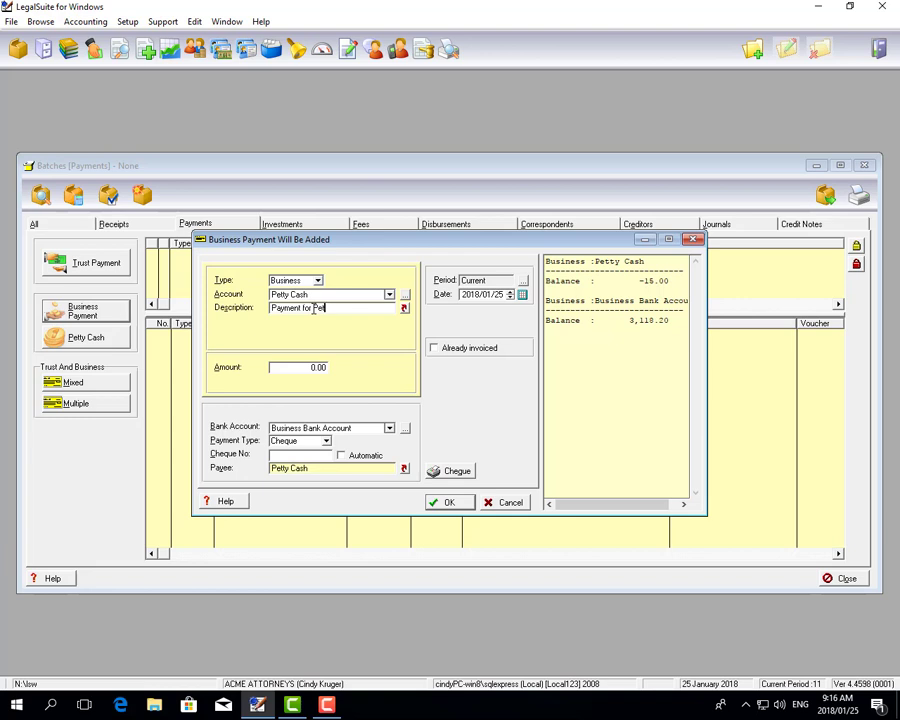
pyautogui.write('ty Cash')
# - Pay 500.00 by automatically numbered cheque, save it to the batch and close the form
pyautogui.click(320, 372)
pyautogui.write('500')
pyautogui.press('Tab')
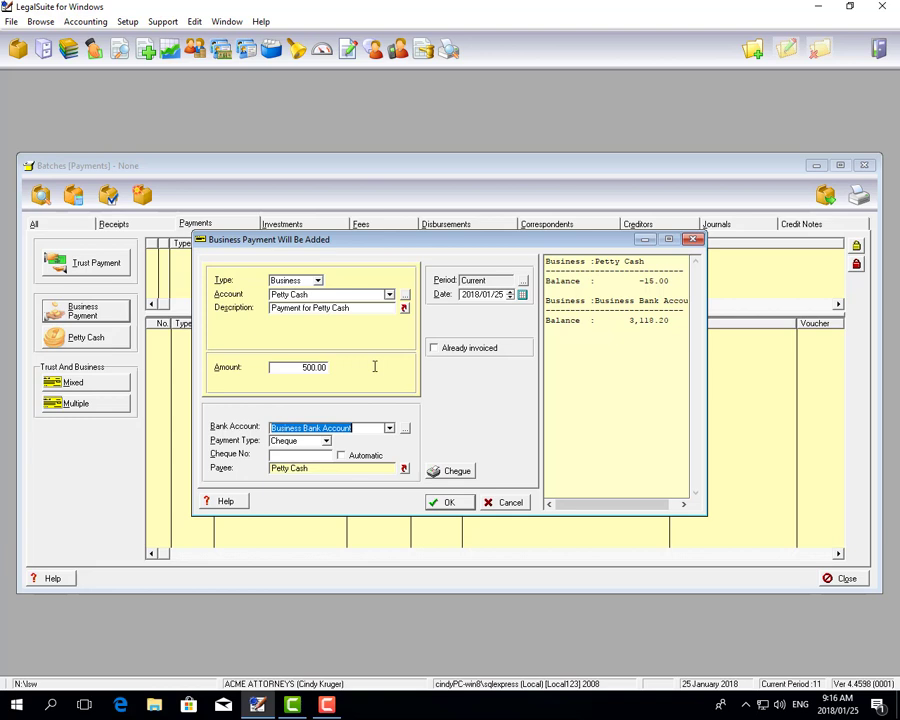
pyautogui.press('Tab')
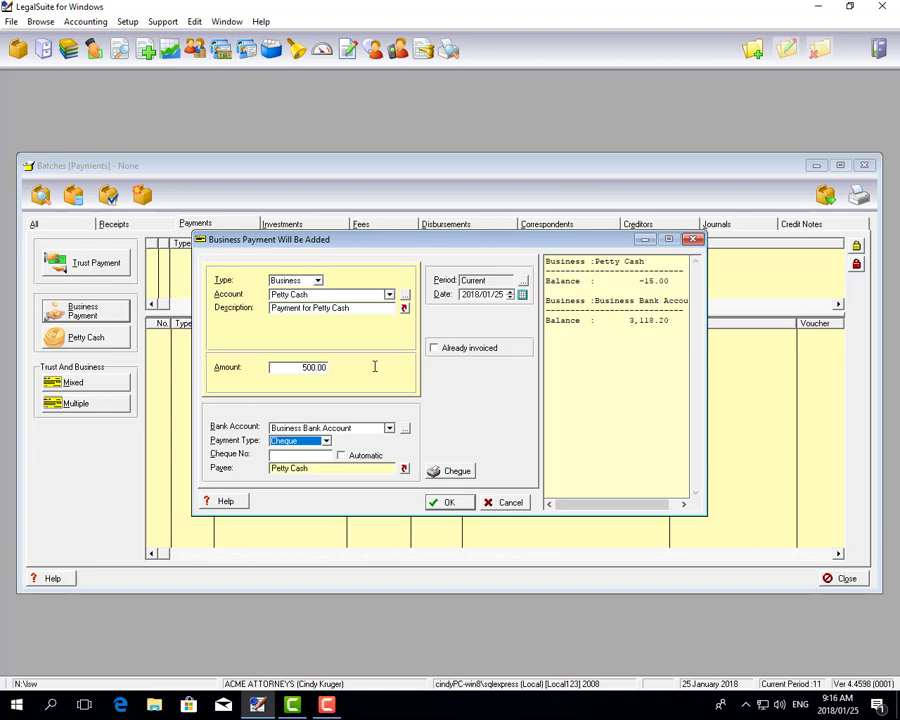
pyautogui.press('Tab')
pyautogui.write('235')
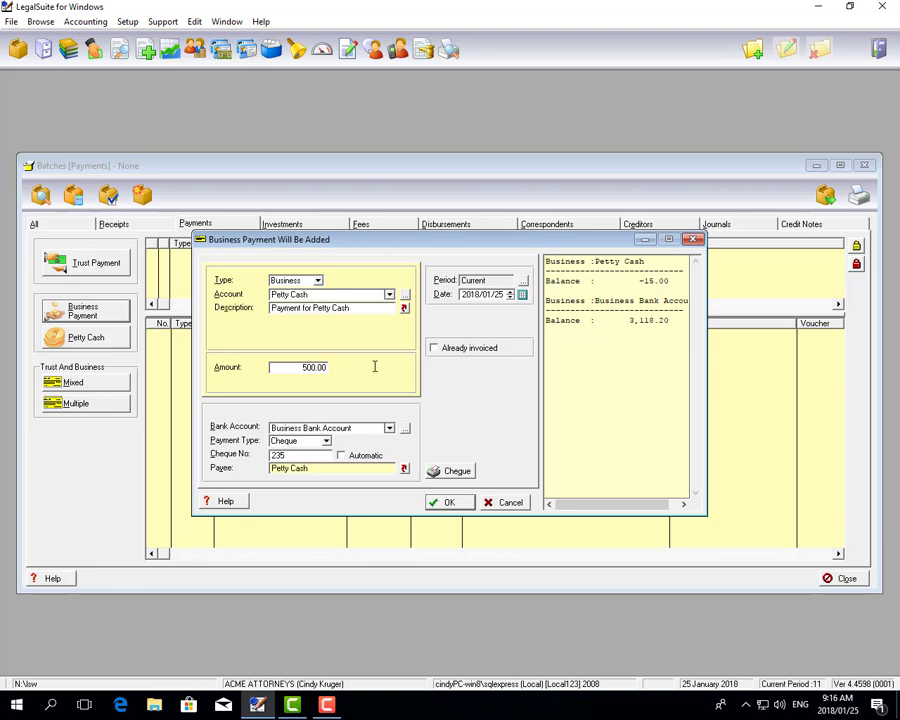
pyautogui.click(341, 455)
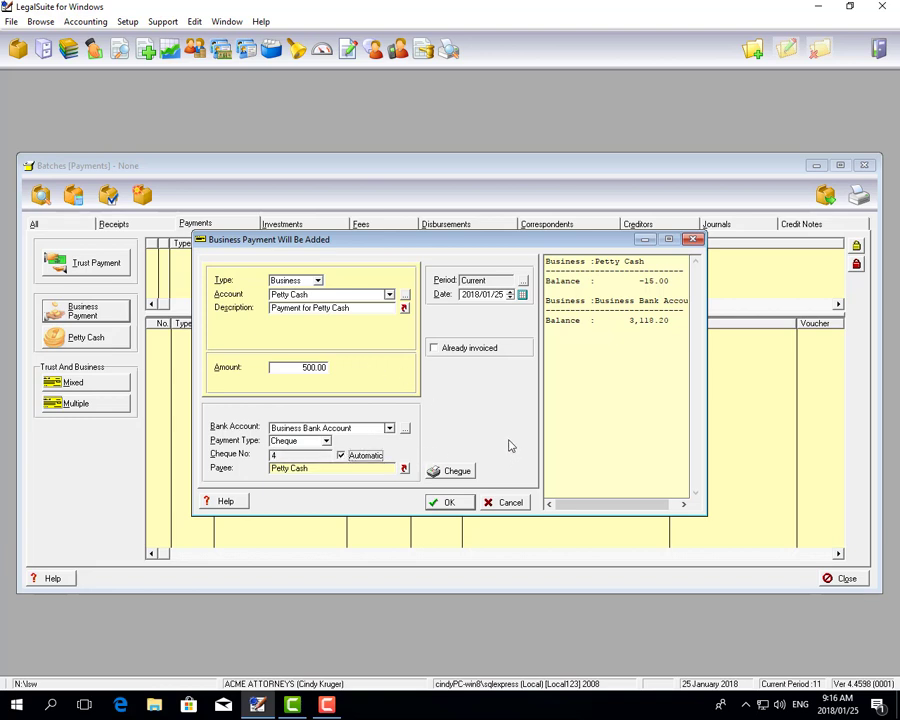
pyautogui.press('Tab')
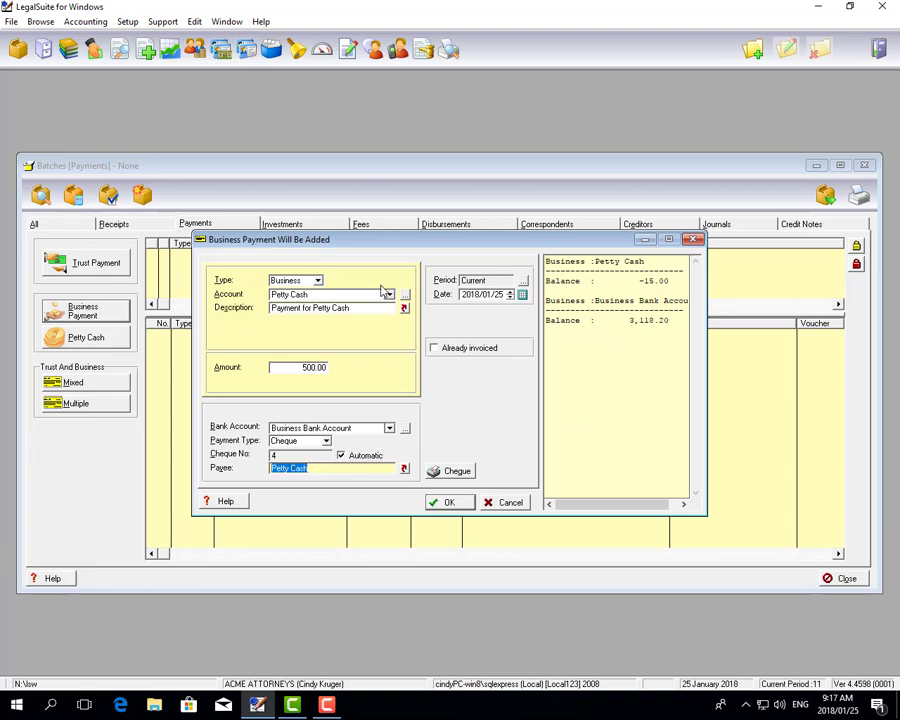
pyautogui.click(275, 294)
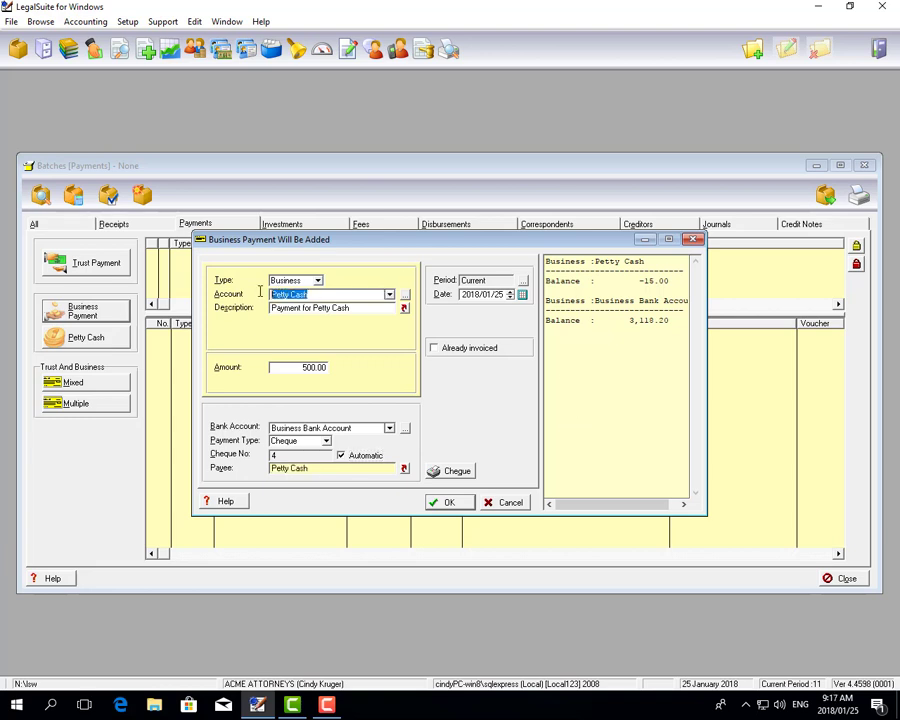
pyautogui.click(348, 469)
pyautogui.click(446, 503)
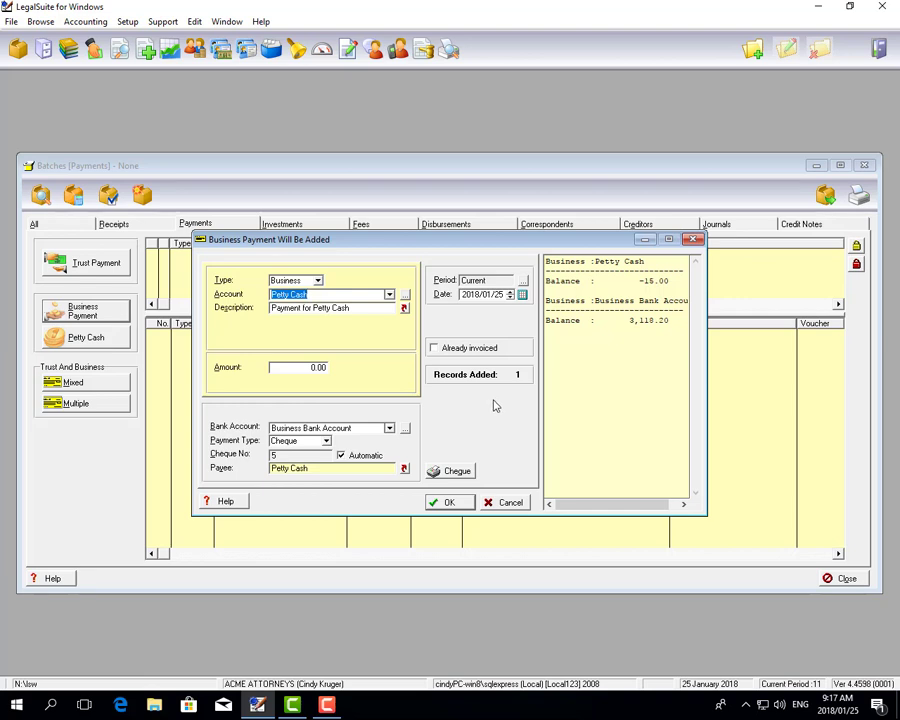
pyautogui.click(503, 505)
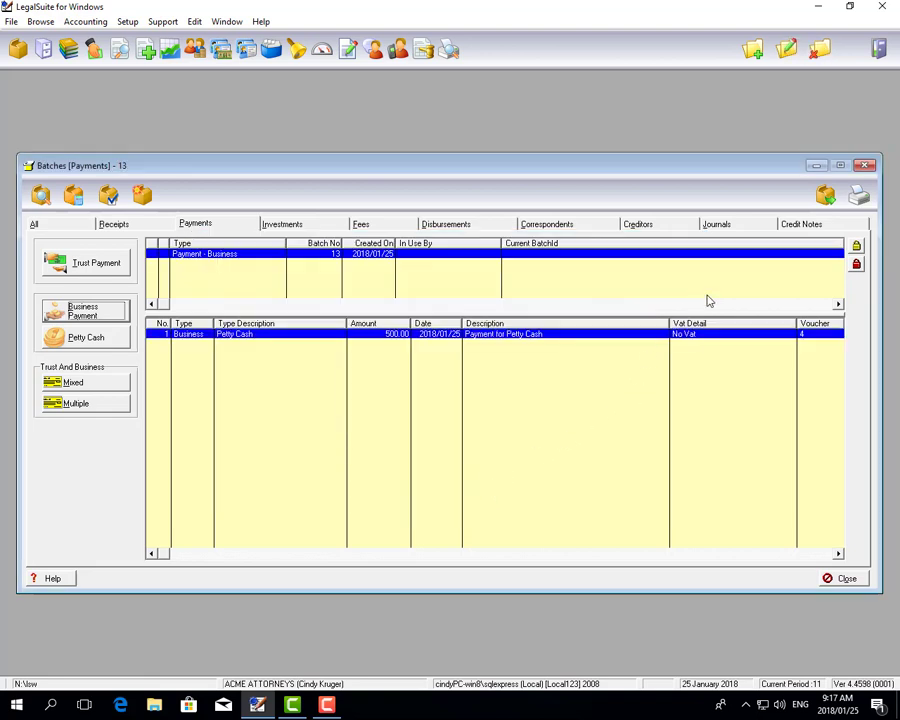
# - Post batch 13 and close the Batches [Payments] window
pyautogui.click(826, 197)
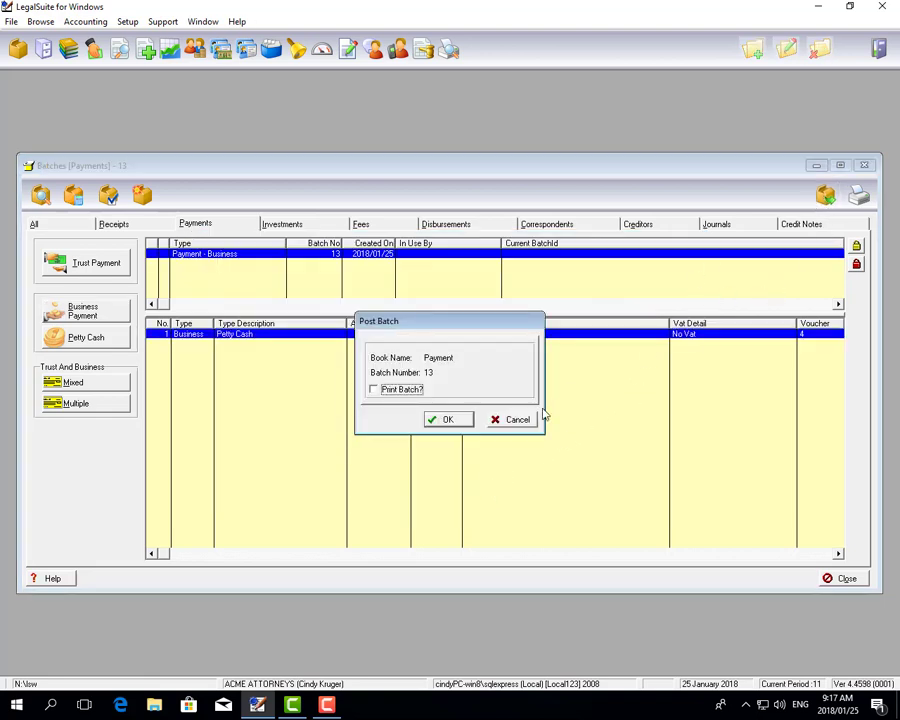
pyautogui.click(456, 419)
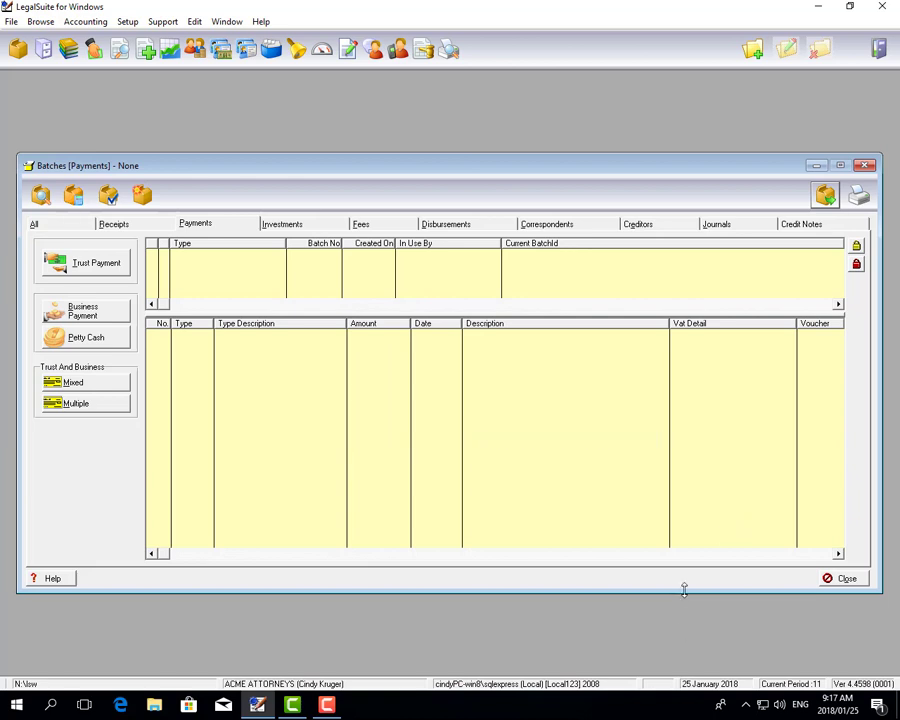
pyautogui.click(865, 166)
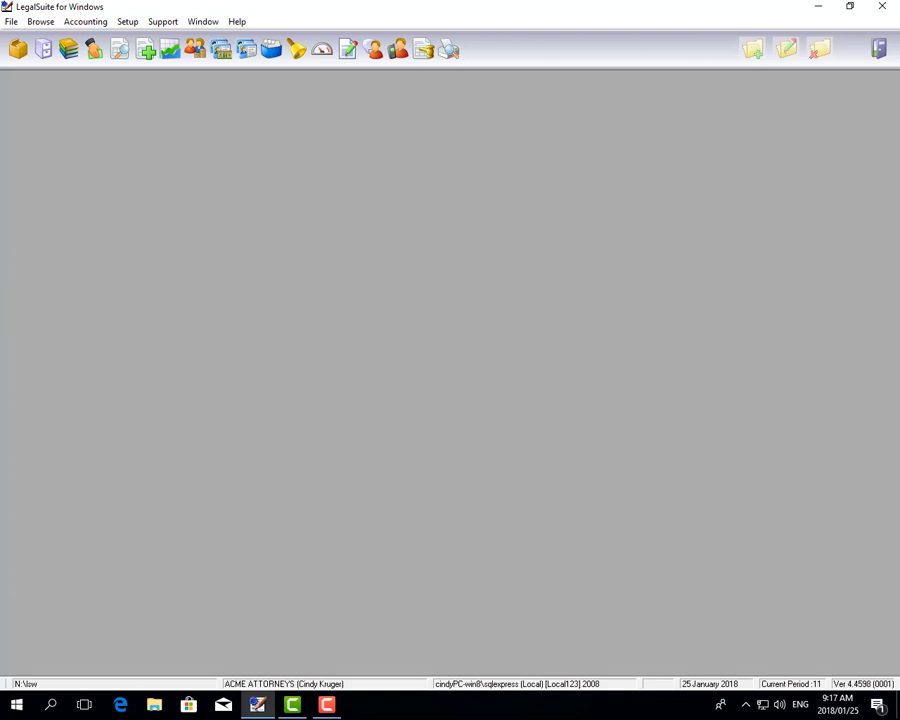
# - Open Bank Reconciliation from the Business Ledger window
pyautogui.click(68, 52)
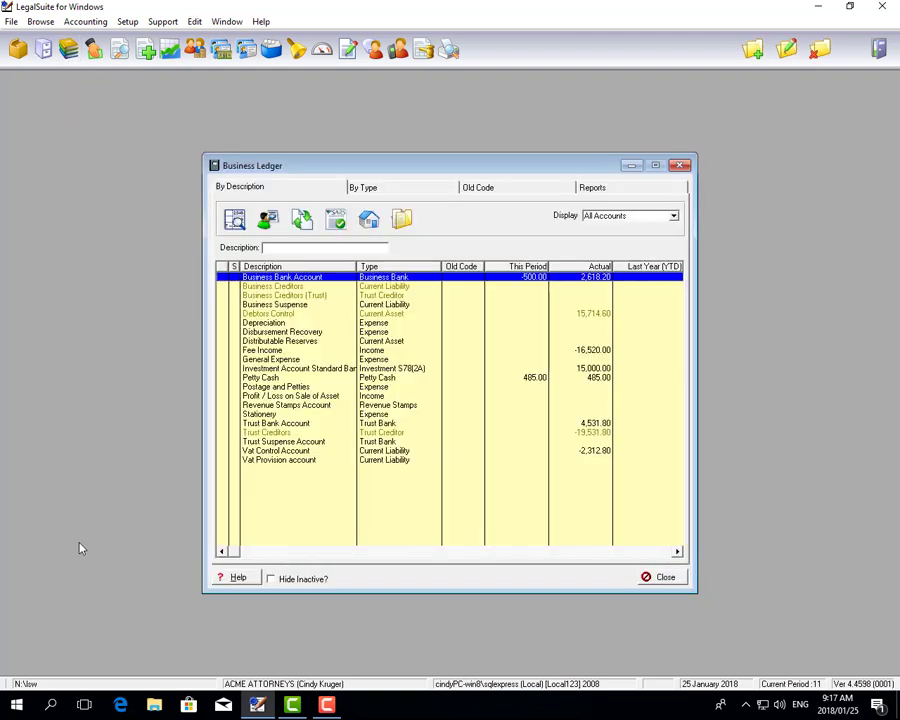
pyautogui.click(302, 220)
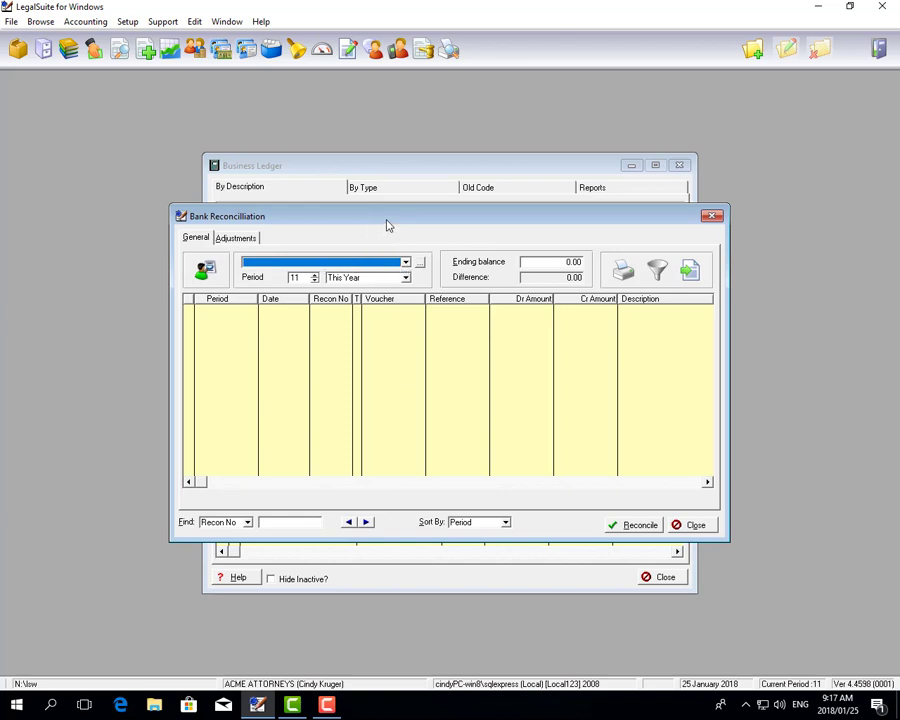
# - Reconcile the Petty Cash account with an ending balance of 485.00
pyautogui.click(404, 262)
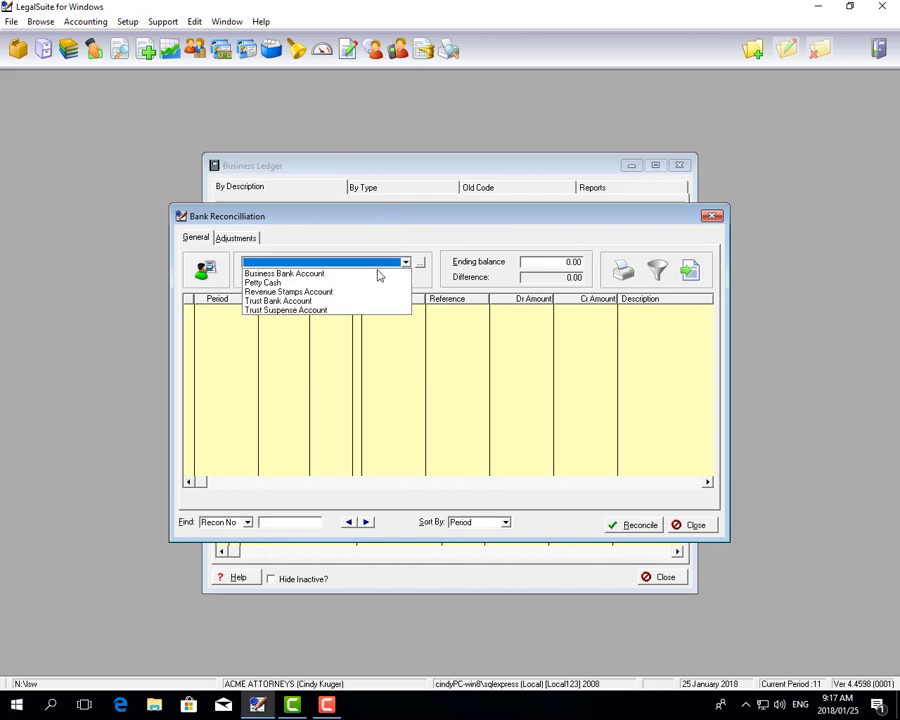
pyautogui.click(255, 284)
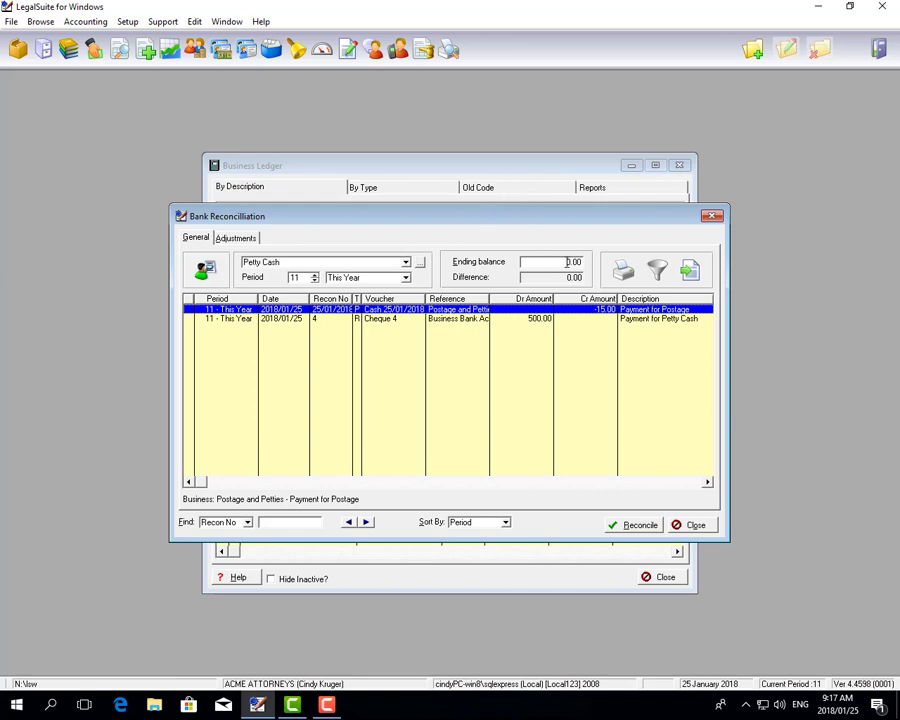
pyautogui.click(570, 262)
pyautogui.write('485')
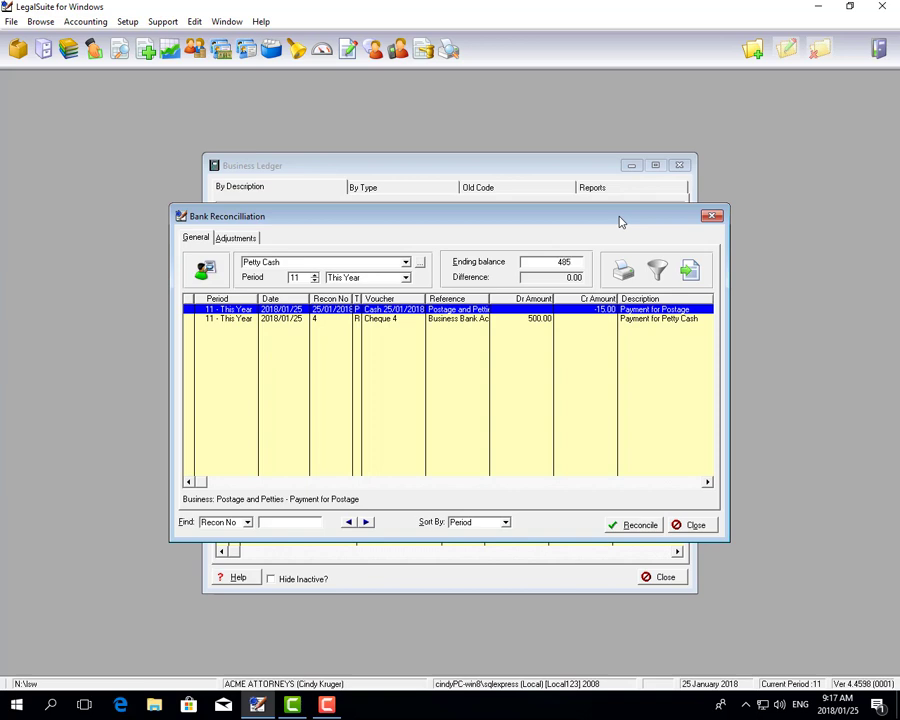
pyautogui.press('Tab')
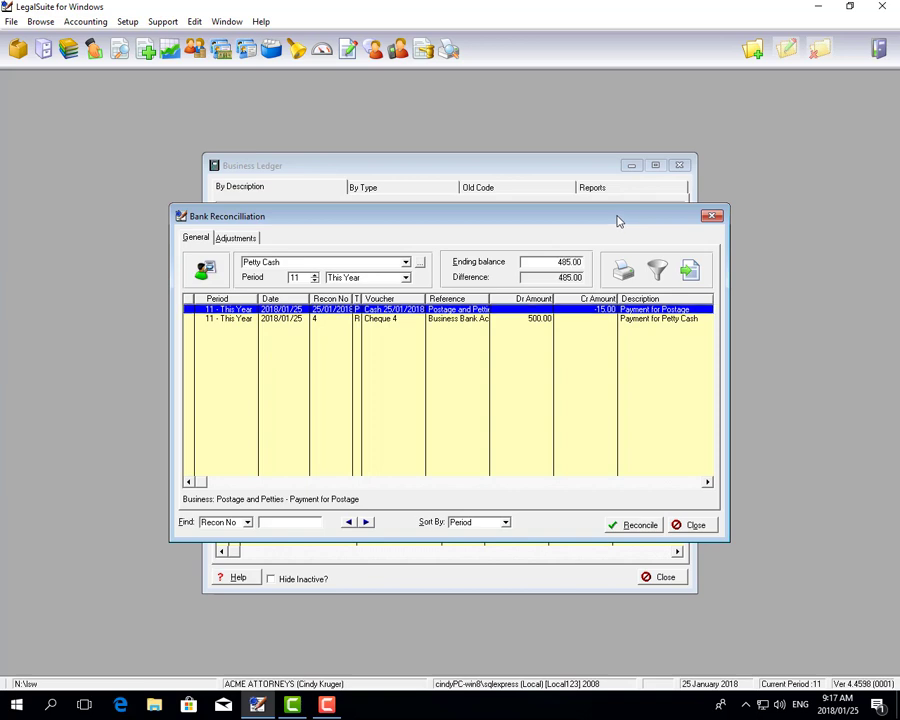
pyautogui.click(575, 278)
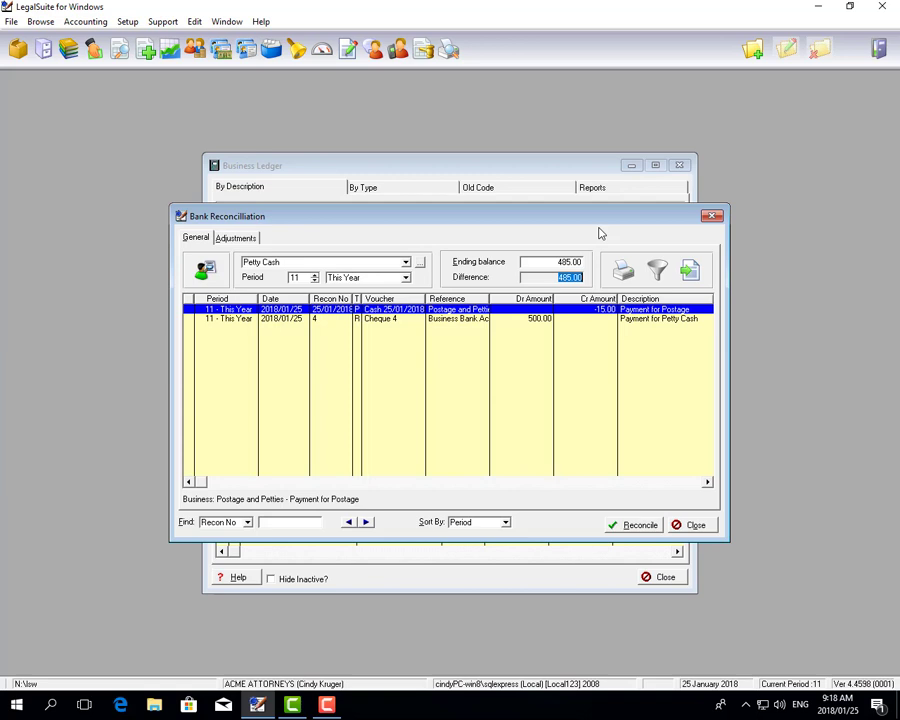
# - Tick the postage payment and Cheque 4 entries, bringing the difference to 0.00
pyautogui.click(188, 311)
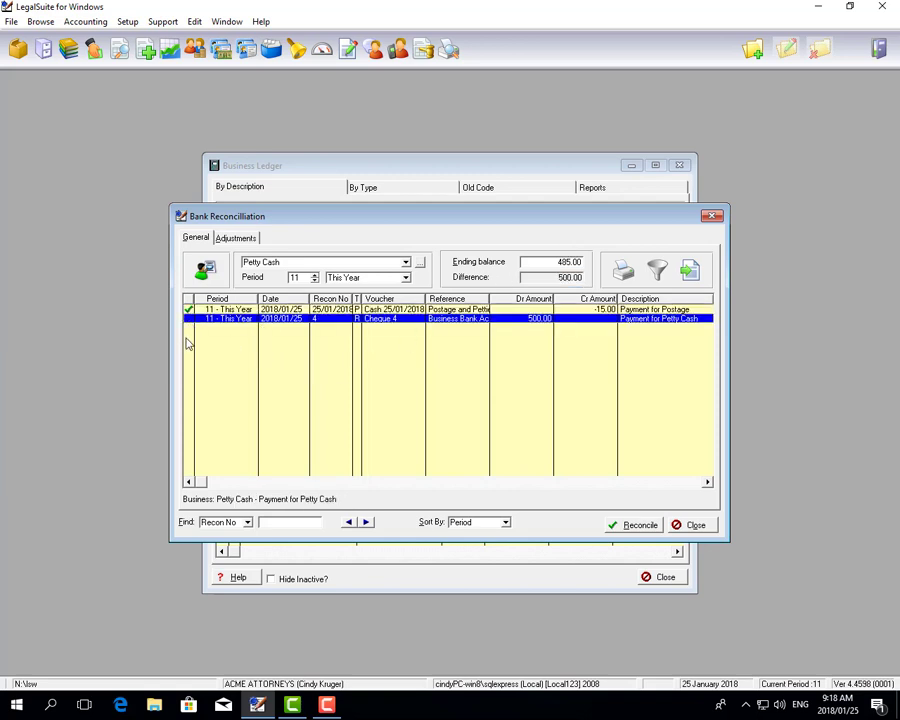
pyautogui.click(190, 319)
pyautogui.doubleClick(570, 277)
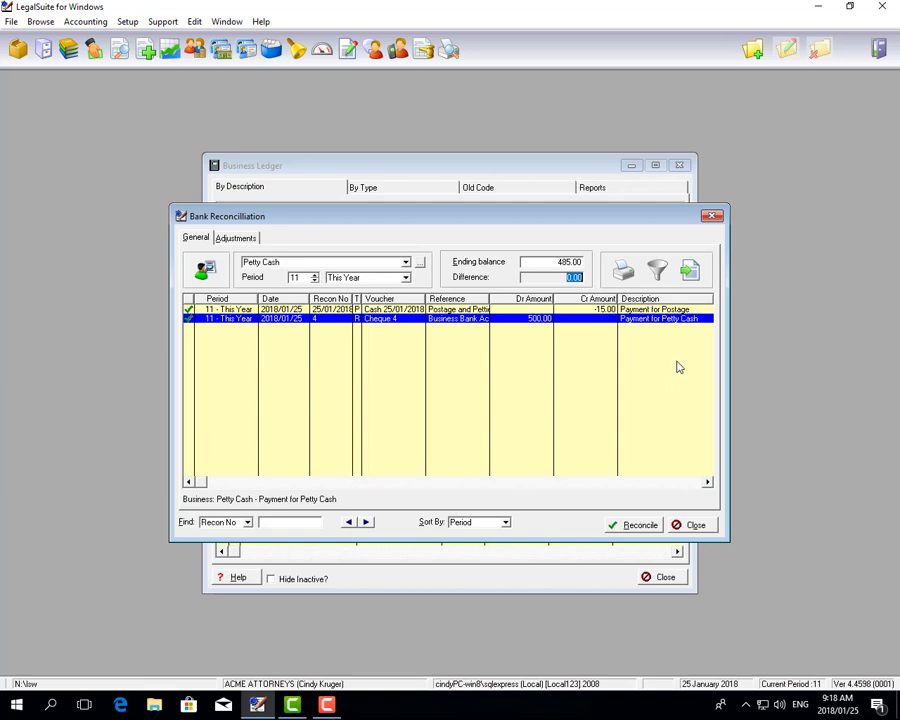
# - Allocate both reconciled Petty Cash entries to bank statement 'Jan 2018' and confirm
pyautogui.click(692, 281)
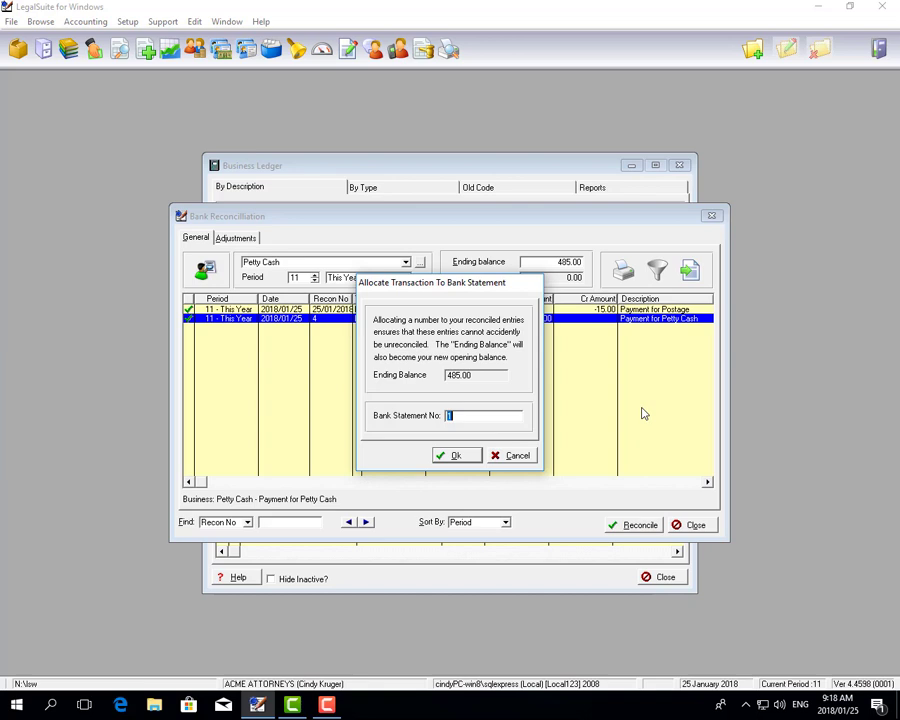
pyautogui.write('Jan 2018')
pyautogui.click(467, 459)
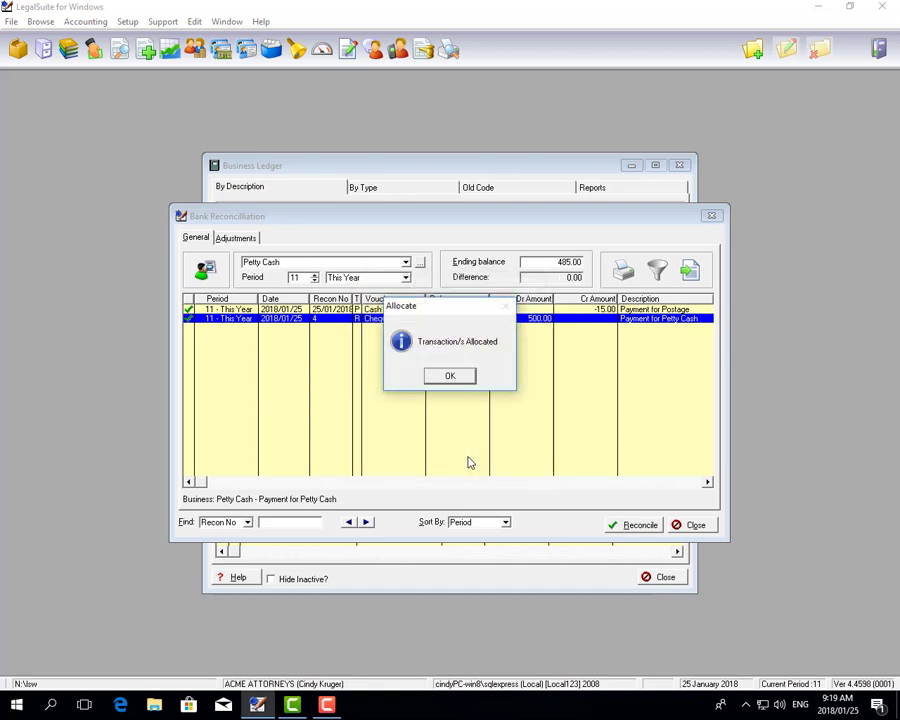
pyautogui.click(454, 376)
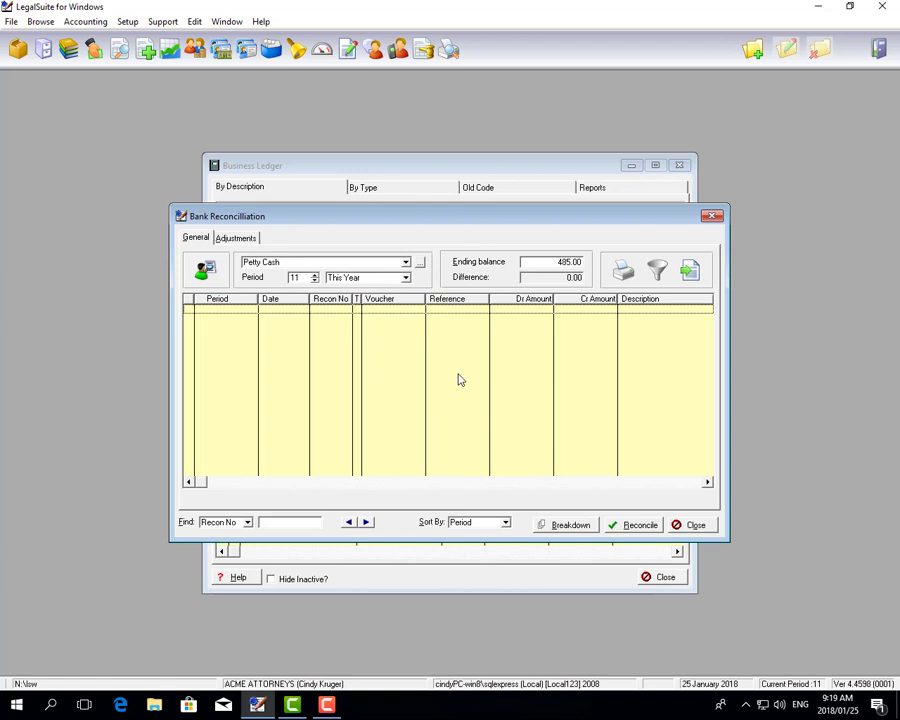